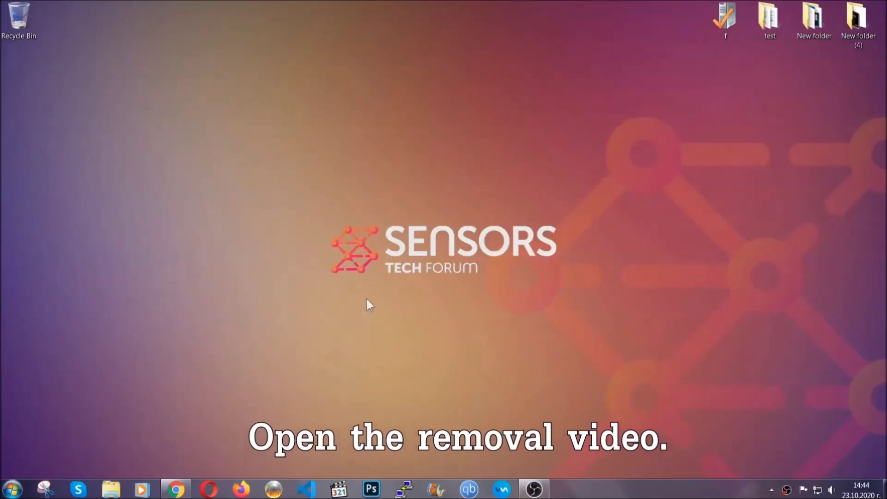
# Follow the YouTube video's sensorstechforum description link and launch the downloaded SpyHunter-Installer.exe.
pyautogui.click(176, 491)
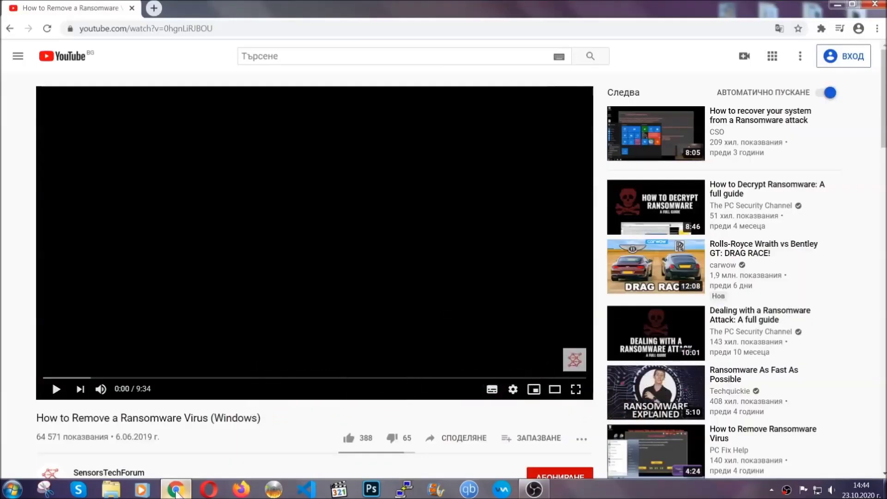
pyautogui.scroll(-4, 162, 378)
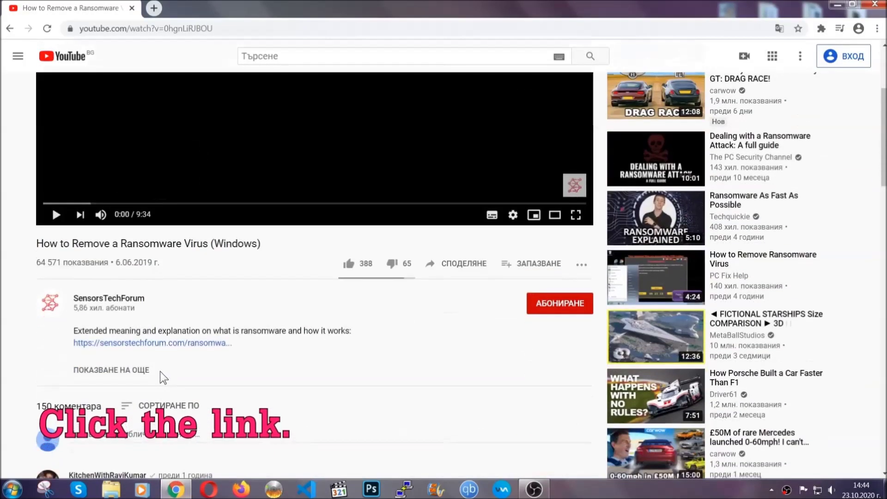
pyautogui.click(176, 345)
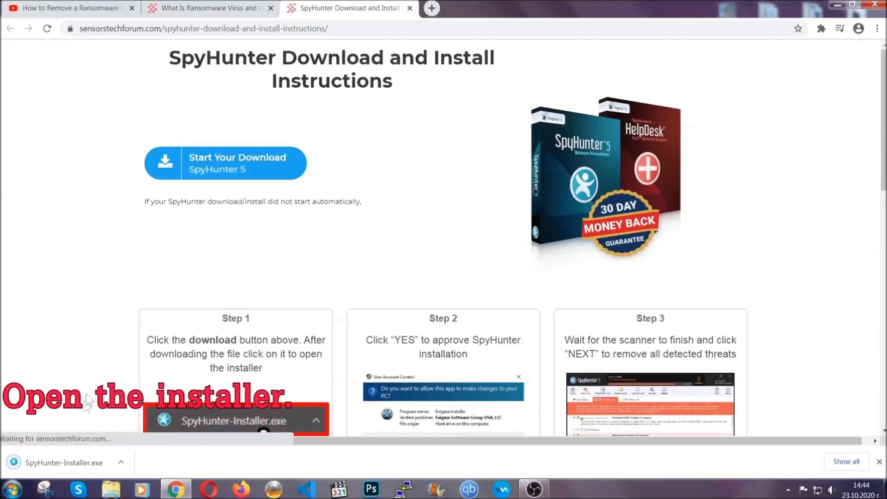
pyautogui.click(63, 461)
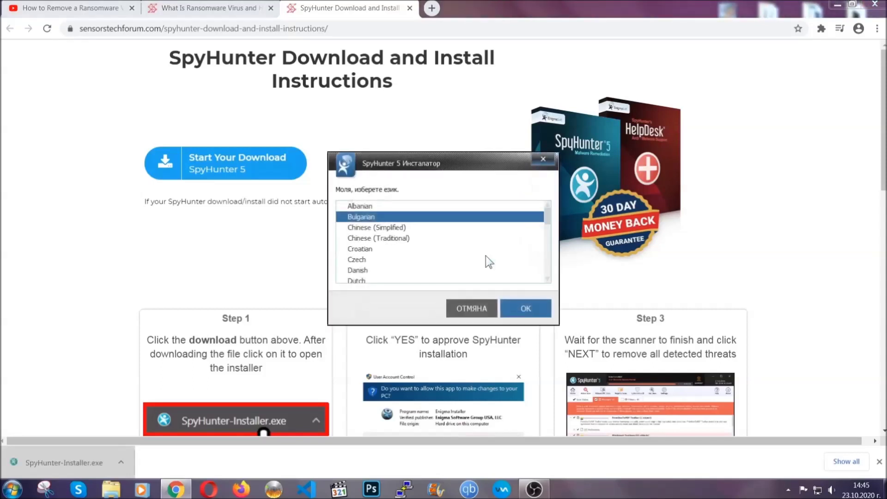
# Install SpyHunter 5 in English after accepting the EULA, then close the finished installer.
pyautogui.scroll(-2, 463, 256)
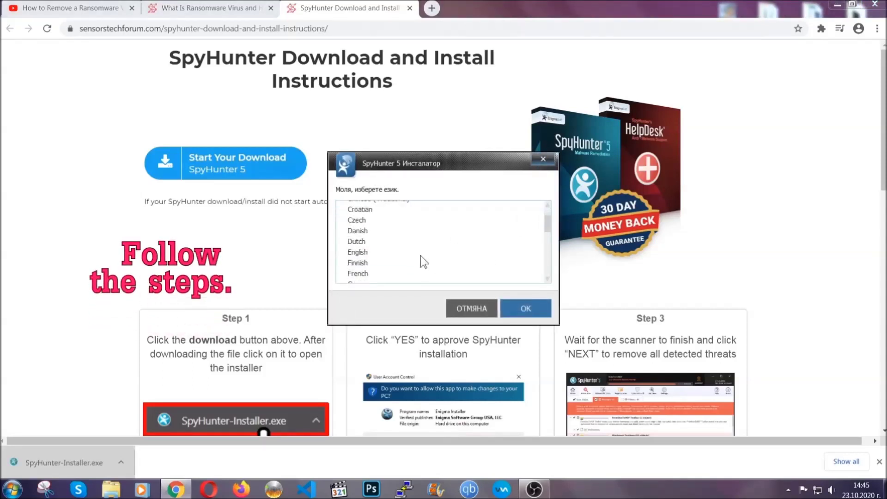
pyautogui.click(419, 253)
pyautogui.click(519, 309)
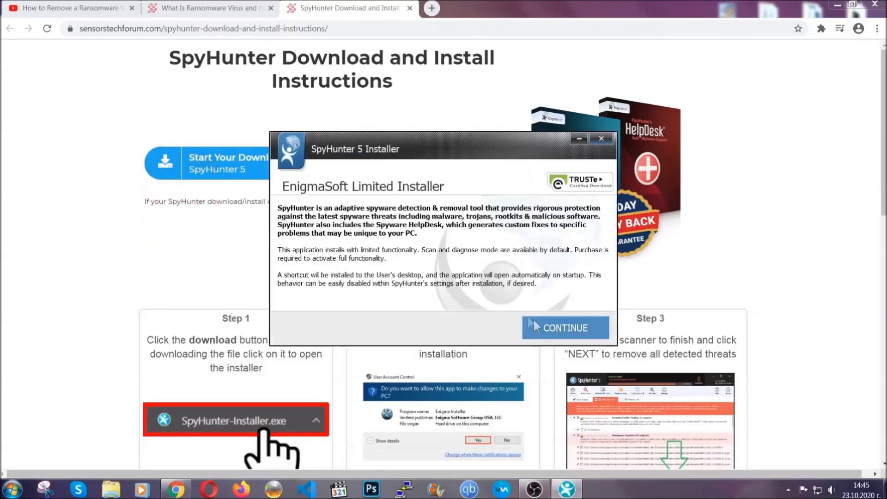
pyautogui.click(532, 322)
pyautogui.click(509, 300)
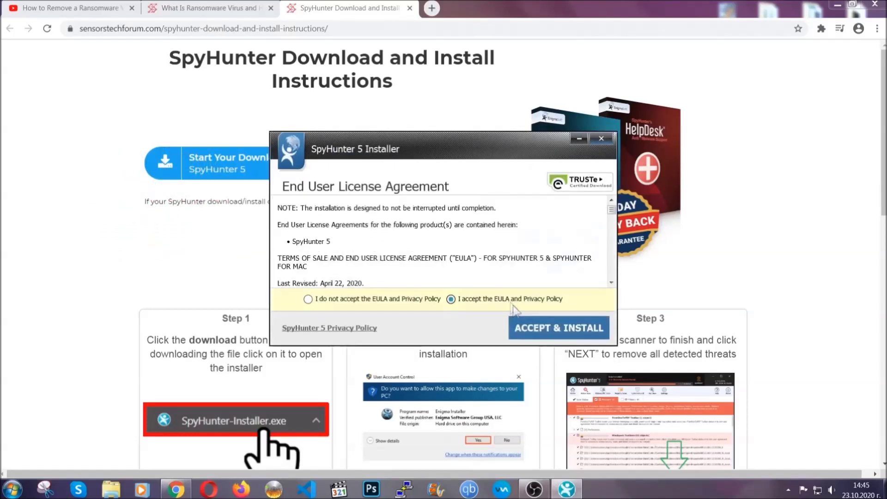
pyautogui.click(532, 328)
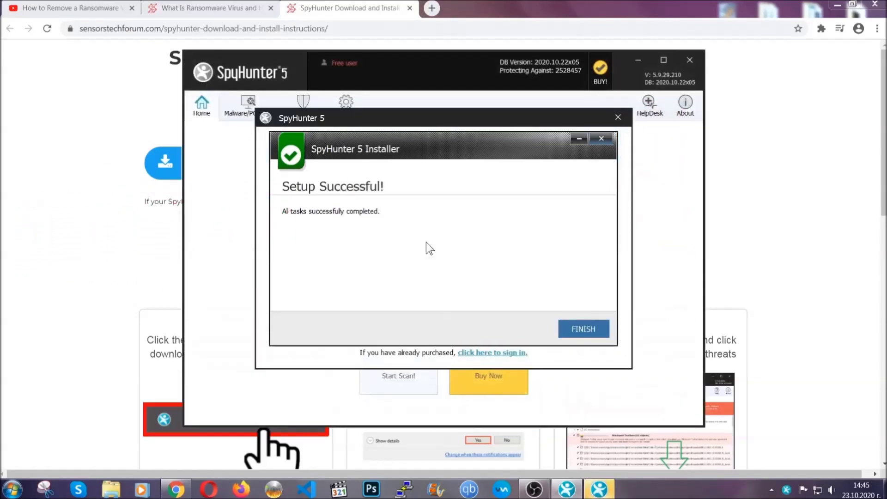
pyautogui.click(568, 331)
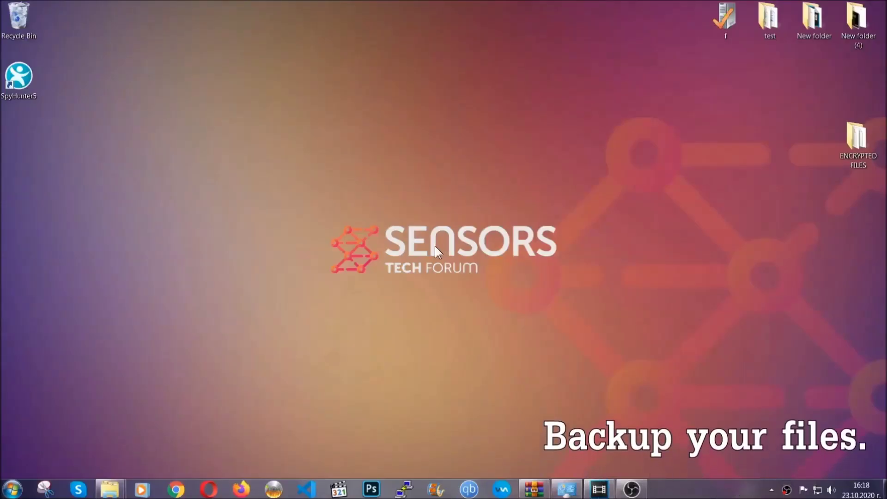
# Copy all six encrypted .efji files from the ENCRYPTED FILES folder.
pyautogui.doubleClick(853, 142)
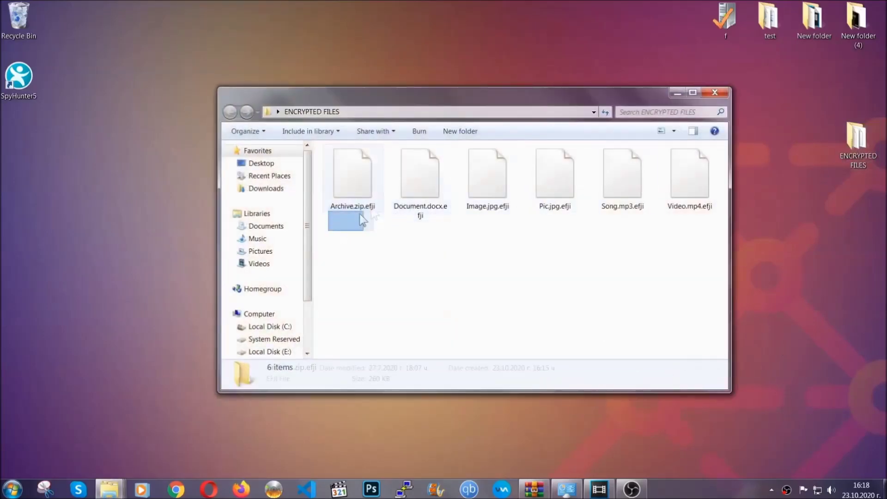
pyautogui.moveTo(361, 214); pyautogui.dragTo(695, 164)
pyautogui.rightClick(695, 165)
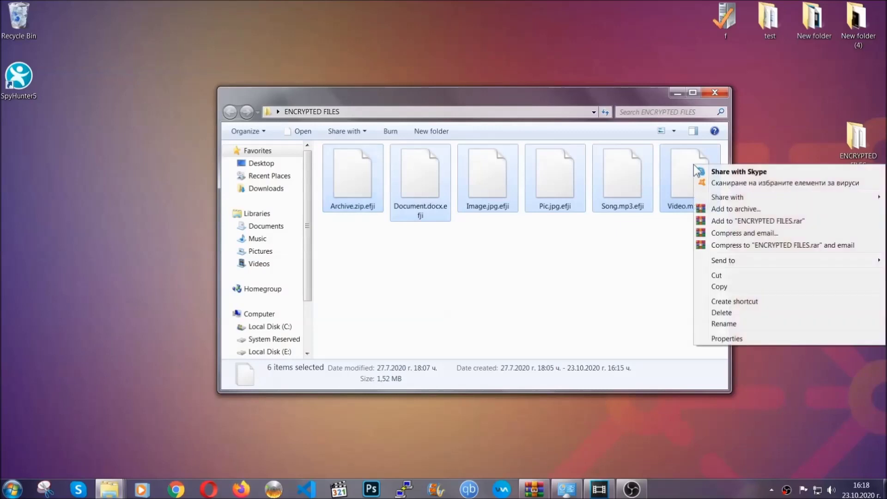
pyautogui.click(719, 287)
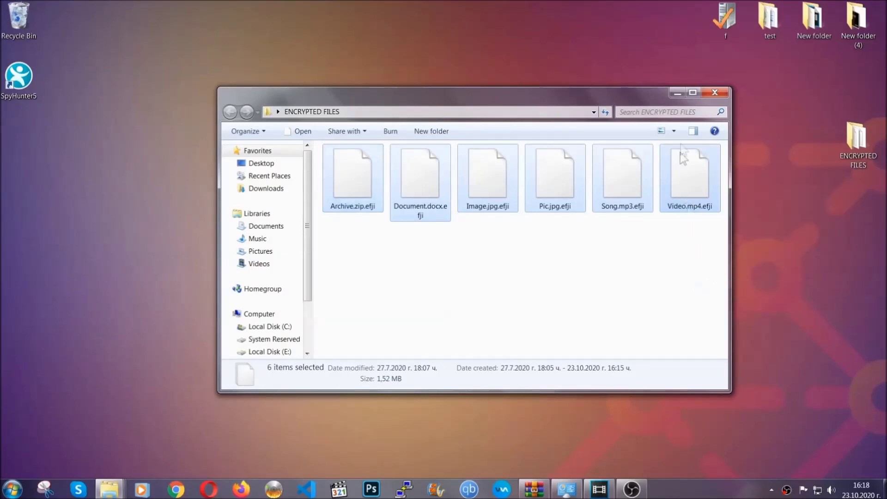
# Paste the six copied files onto FLASH DRIVE (H:) via Computer, then close the window.
pyautogui.click(679, 93)
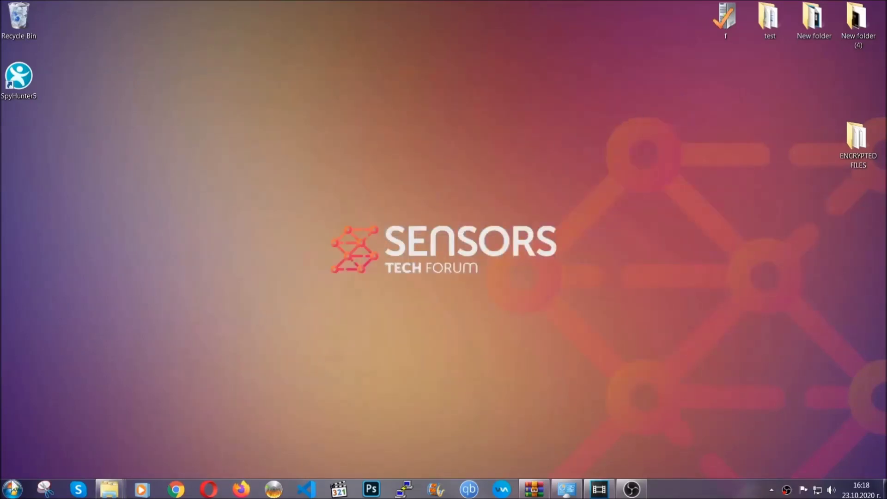
pyautogui.click(11, 489)
pyautogui.click(170, 350)
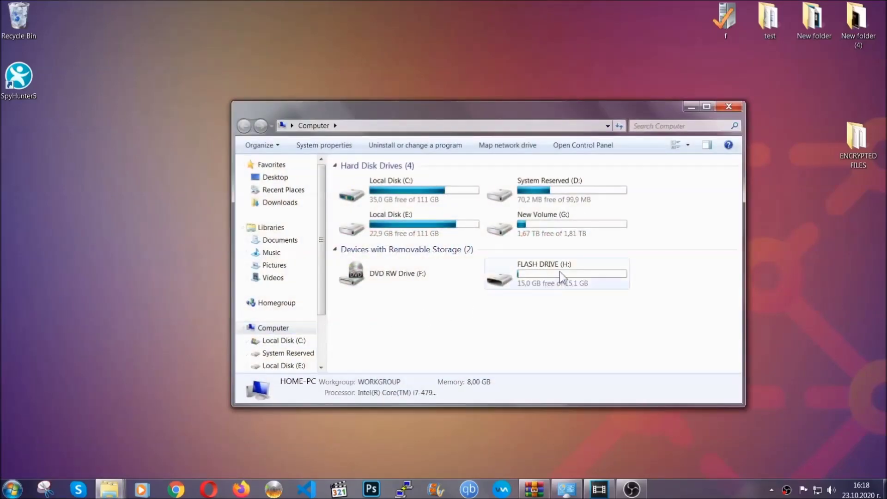
pyautogui.doubleClick(559, 271)
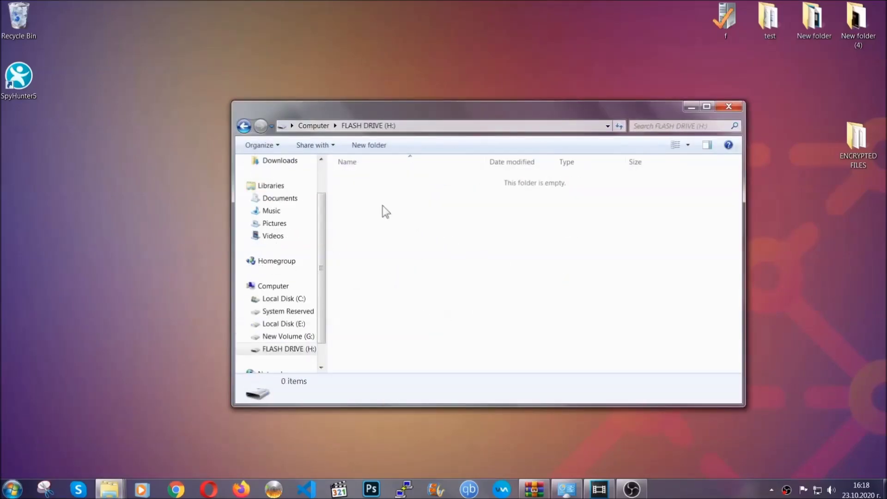
pyautogui.rightClick(383, 206)
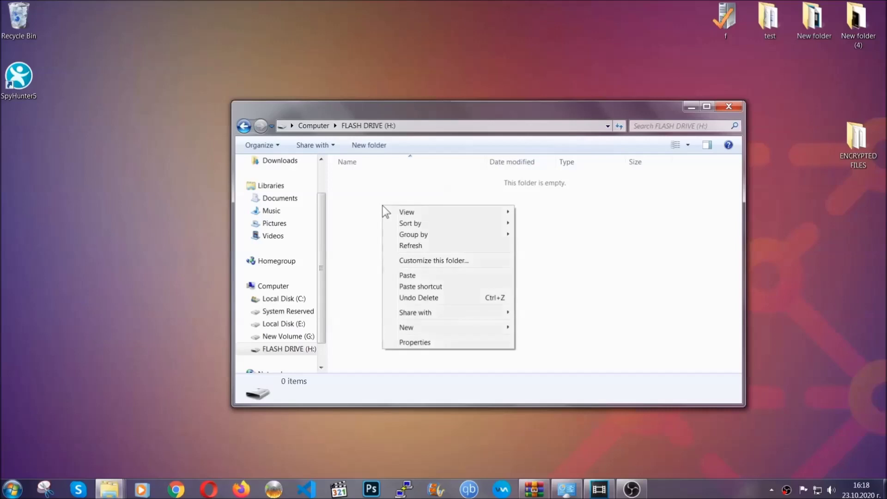
pyautogui.click(404, 276)
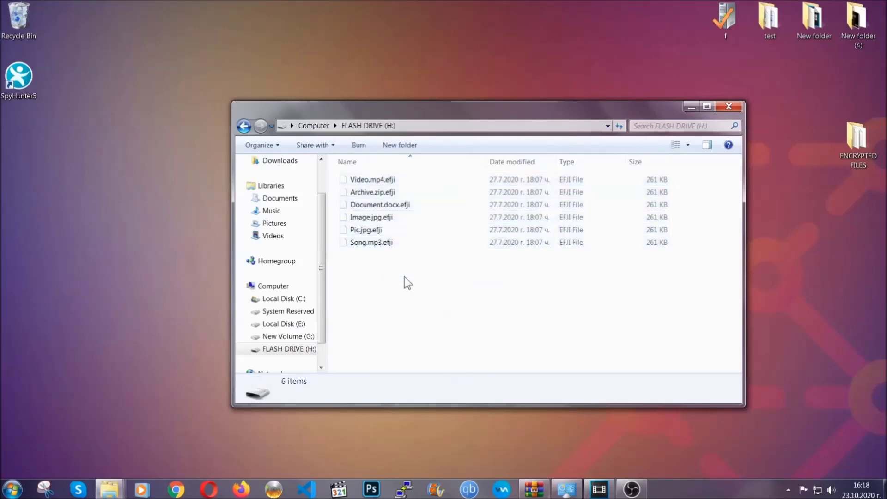
pyautogui.click(729, 107)
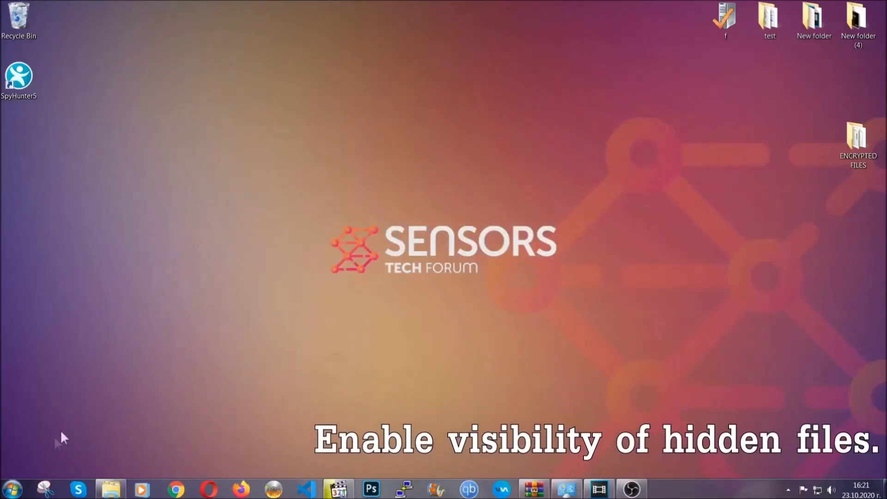
# Search Start for 'show hidden files and folders' and apply Show hidden files, folders, and drives.
pyautogui.click(12, 489)
pyautogui.click(36, 459)
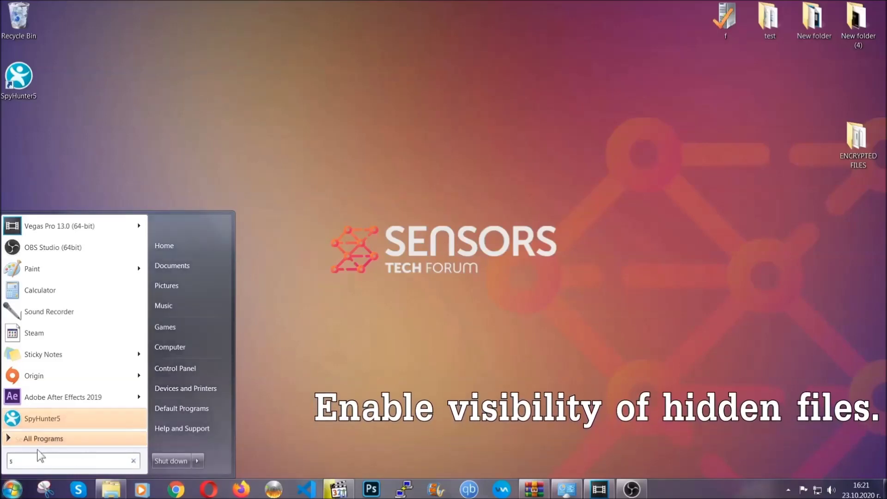
pyautogui.write('showh')
pyautogui.press('BackSpace')
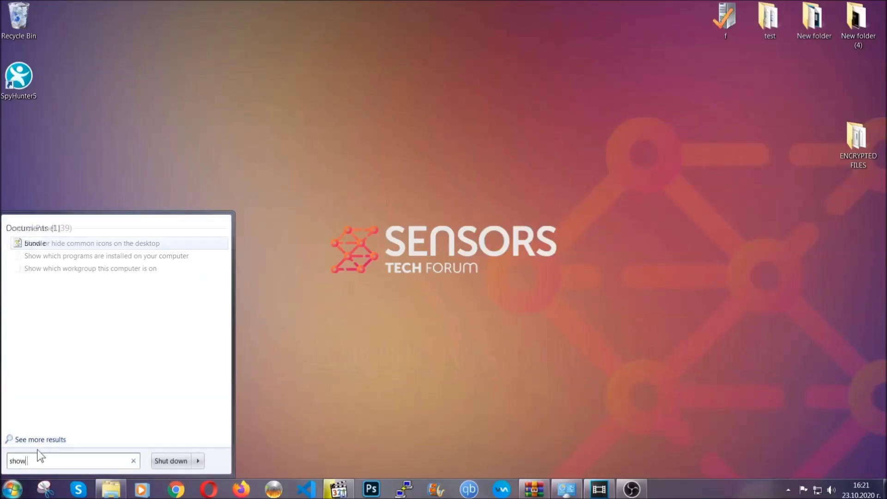
pyautogui.write('hidden files and folders')
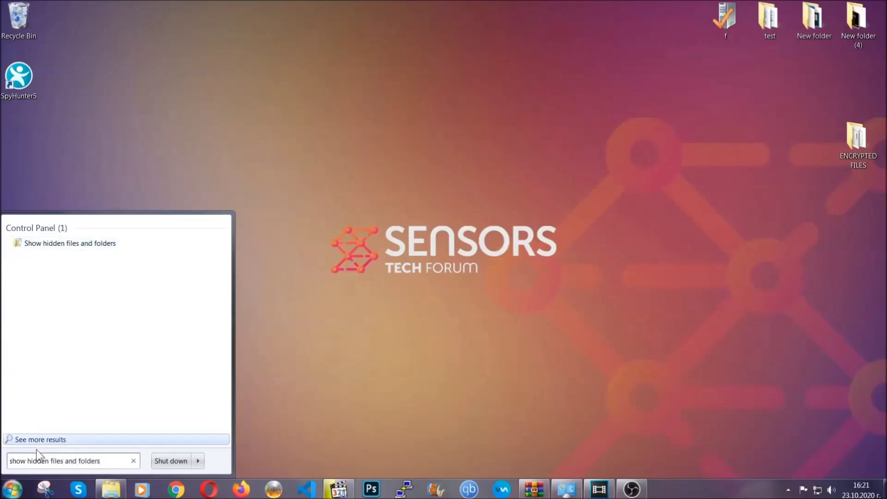
pyautogui.click(105, 245)
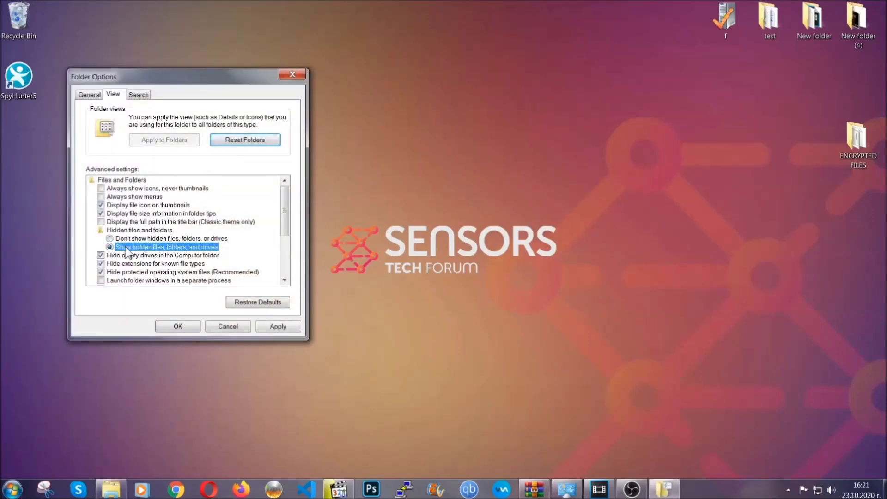
pyautogui.click(275, 328)
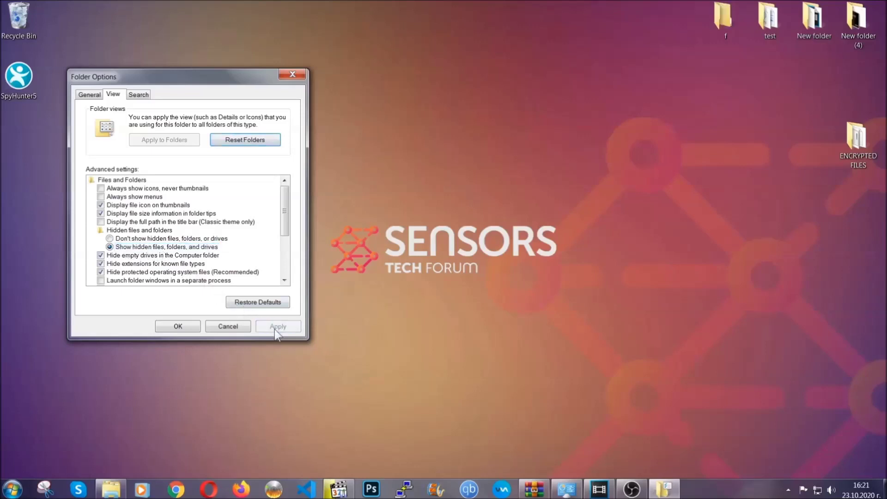
pyautogui.click(178, 327)
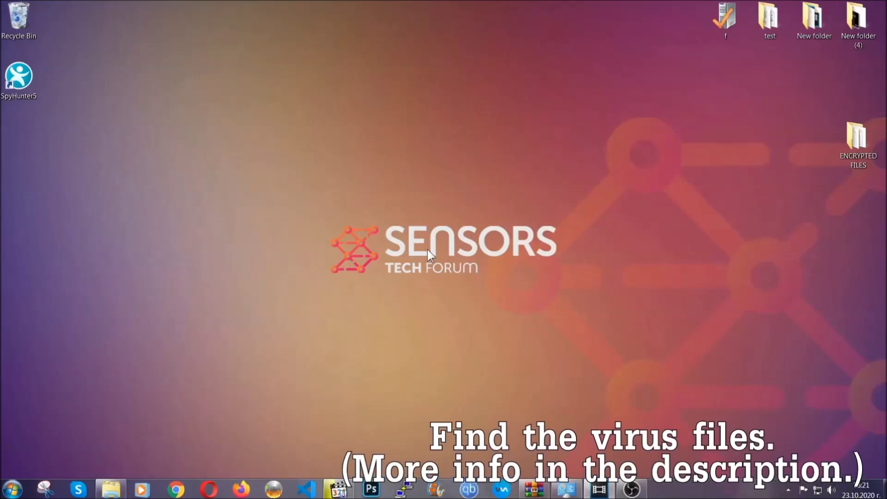
# Search Computer for 'fileextension:exe Example Vir' to find the virus executable.
pyautogui.click(12, 489)
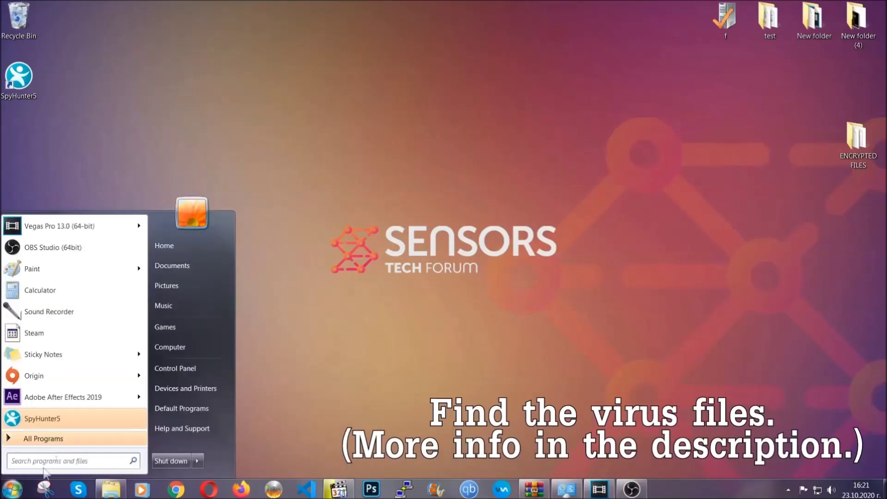
pyautogui.click(183, 346)
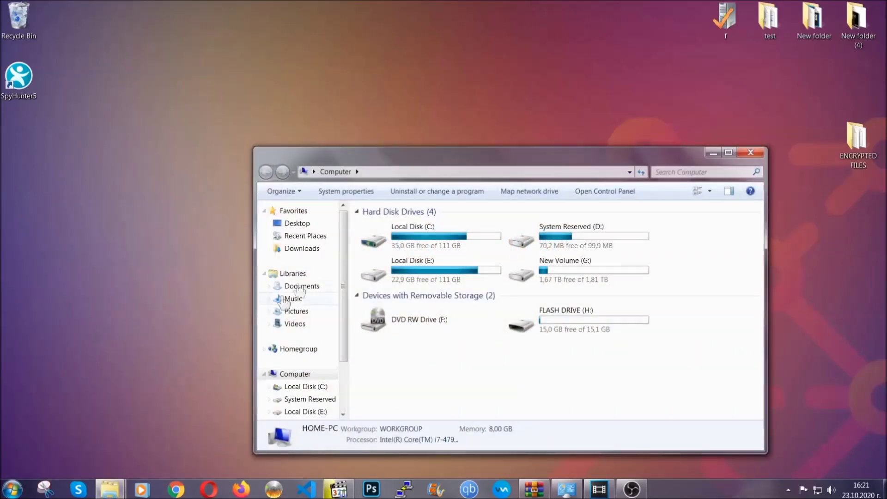
pyautogui.moveTo(482, 163); pyautogui.dragTo(424, 123)
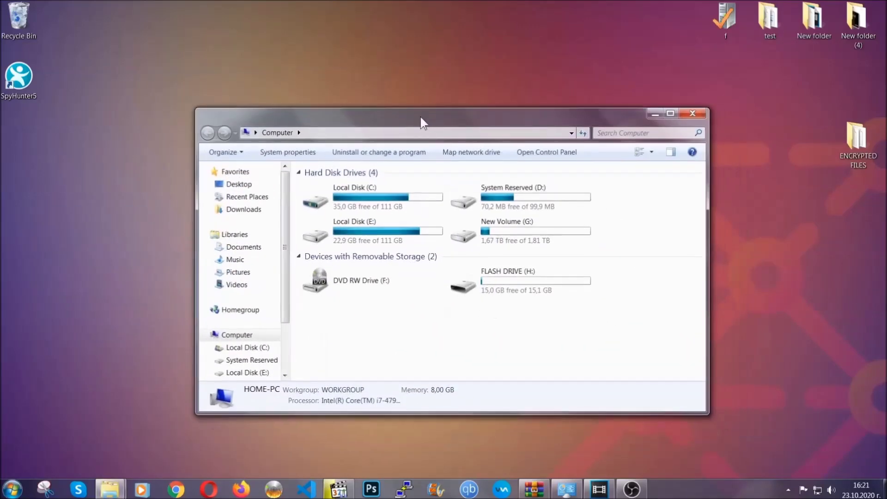
pyautogui.click(603, 133)
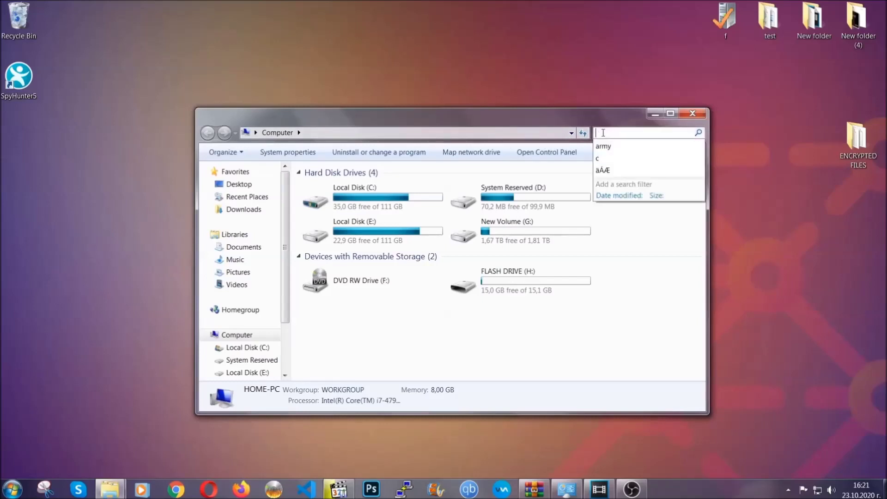
pyautogui.write('file')
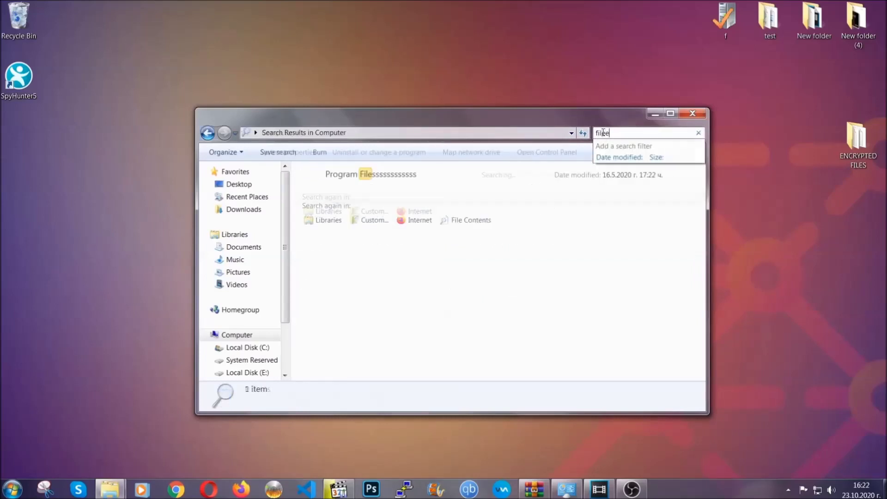
pyautogui.write('extension:exe ')
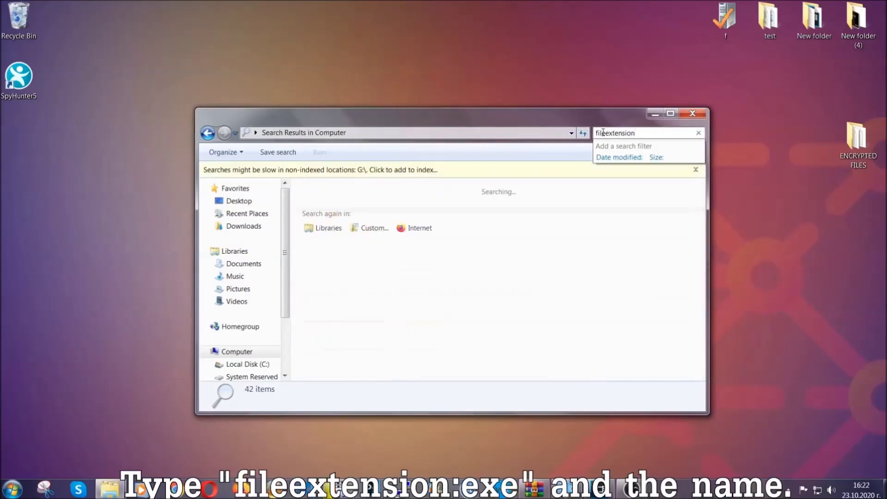
pyautogui.write('E')
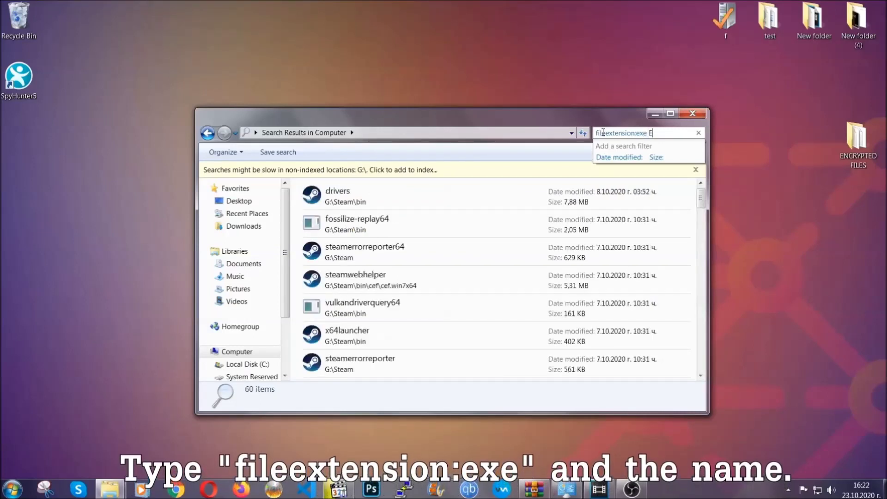
pyautogui.write('xample Virus Name')
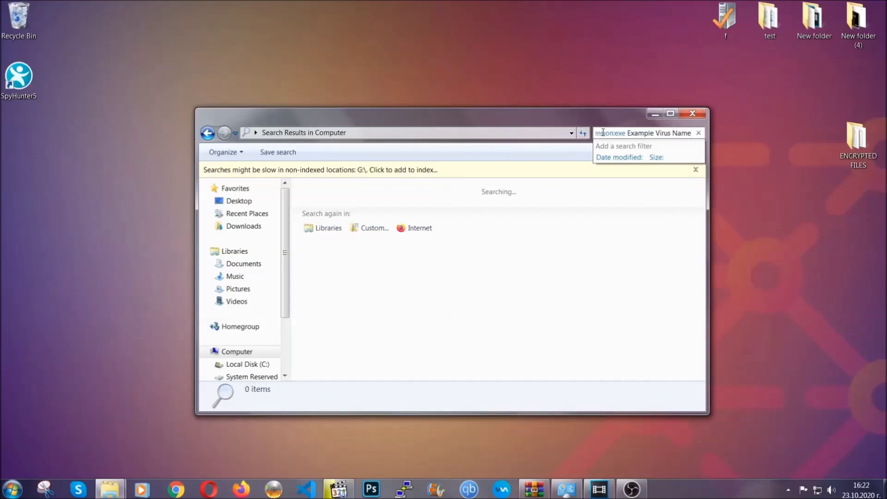
pyautogui.press('Return')
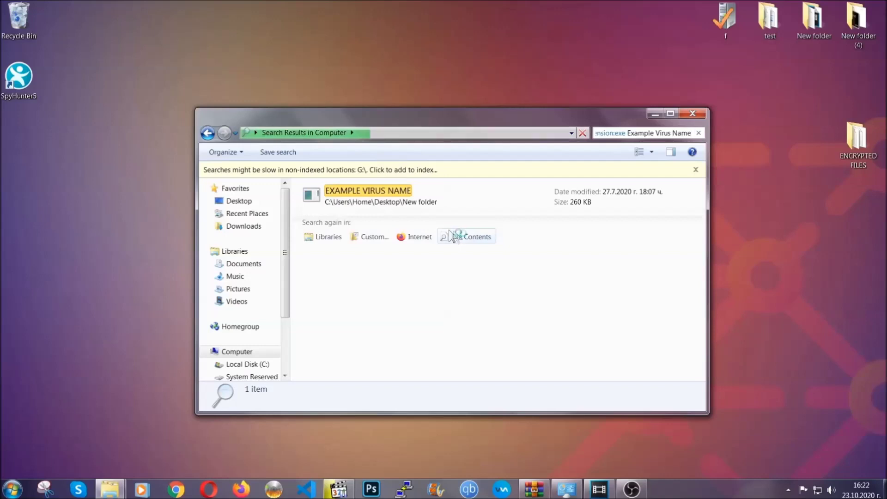
# Delete the EXAMPLE VIRUS NAME result to the Recycle Bin and close Explorer.
pyautogui.click(390, 192)
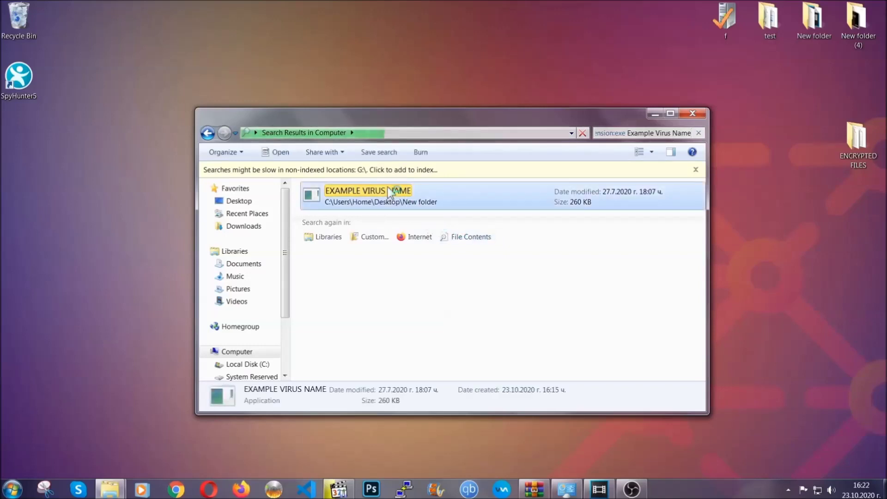
pyautogui.rightClick(389, 192)
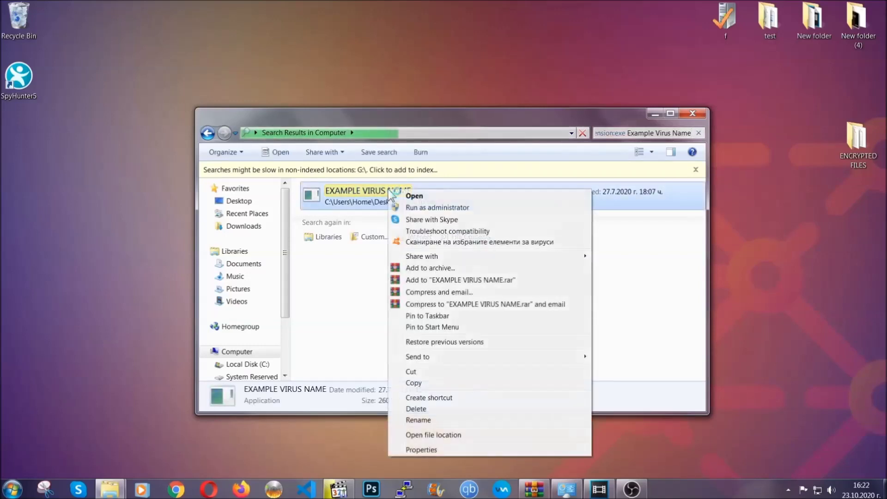
pyautogui.click(428, 409)
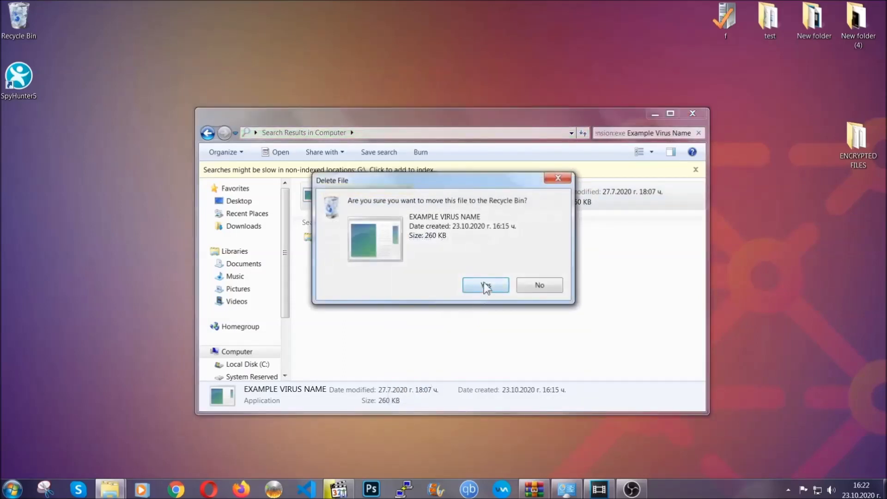
pyautogui.click(484, 285)
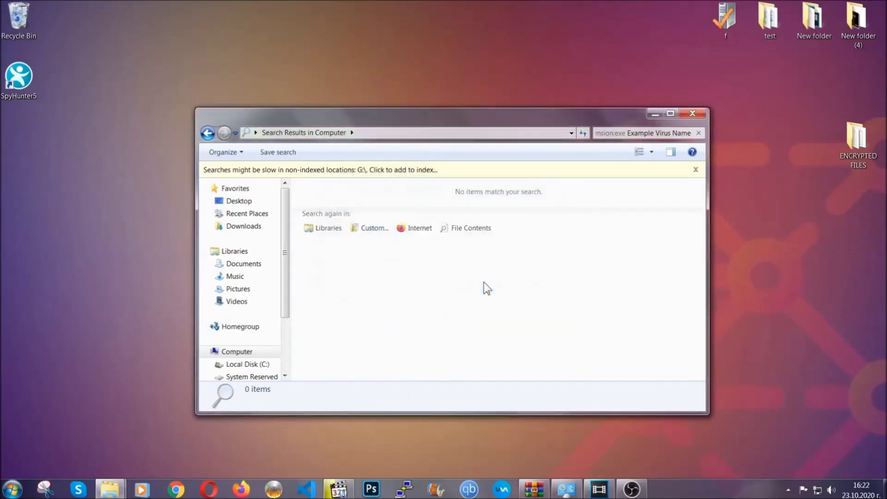
pyautogui.click(693, 113)
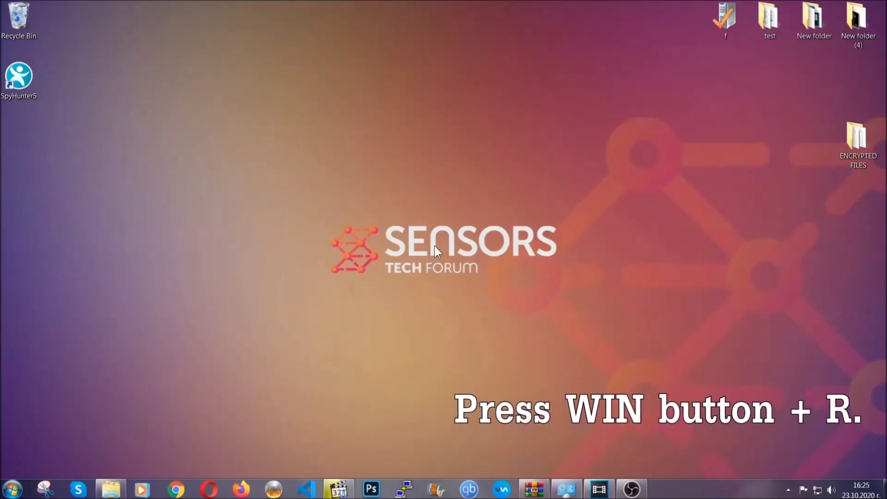
# Launch Registry Editor by running REGEDIT from the Run prompt.
pyautogui.press('super+r')
pyautogui.click(95, 417)
pyautogui.moveTo(83, 420); pyautogui.dragTo(11, 418)
pyautogui.write('REGEDIT')
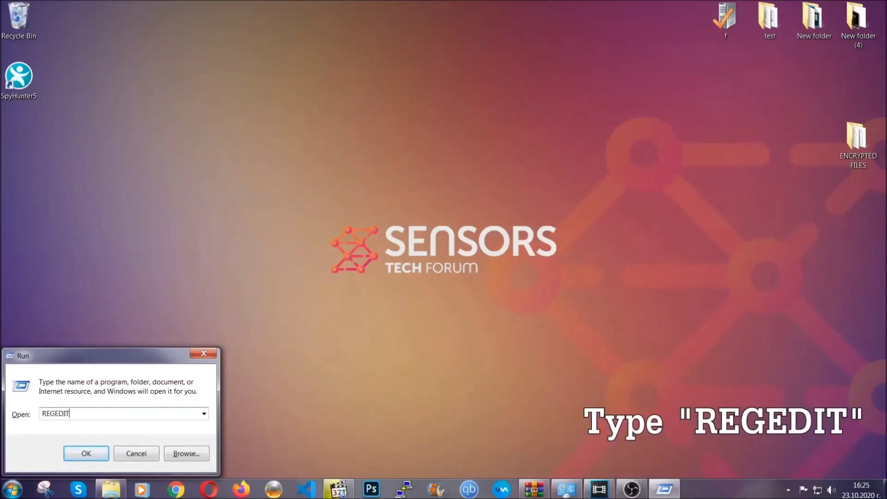
pyautogui.click(76, 451)
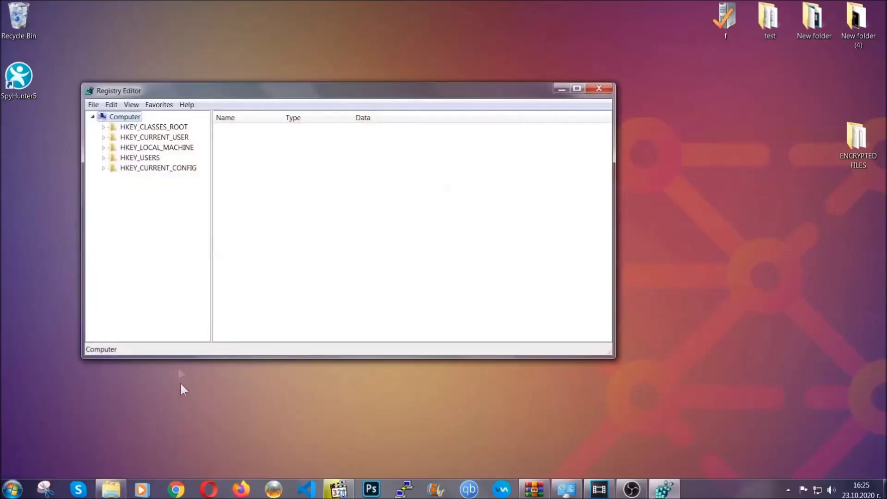
# Export the whole registry to the Desktop as BACKUP.reg.
pyautogui.click(94, 105)
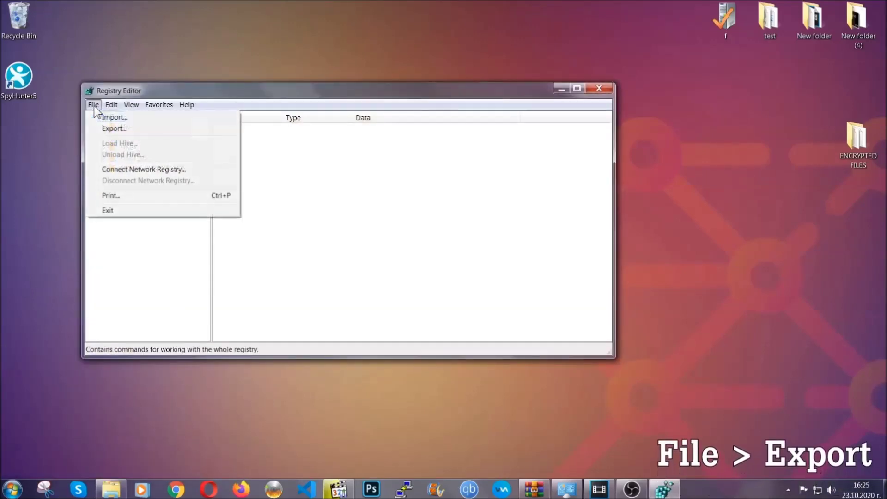
pyautogui.click(115, 128)
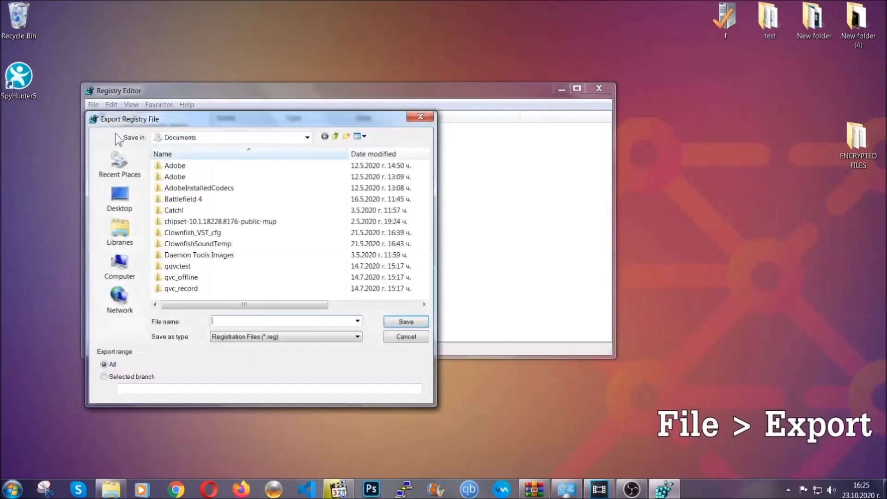
pyautogui.click(114, 195)
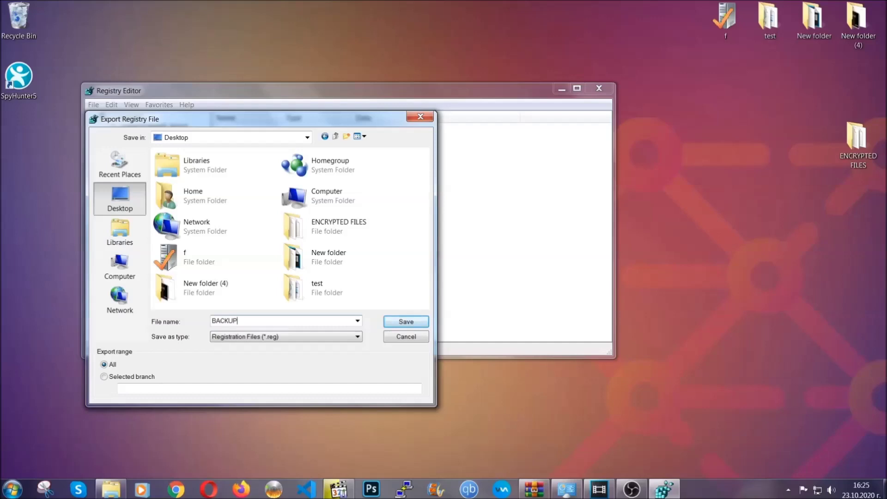
pyautogui.click(400, 323)
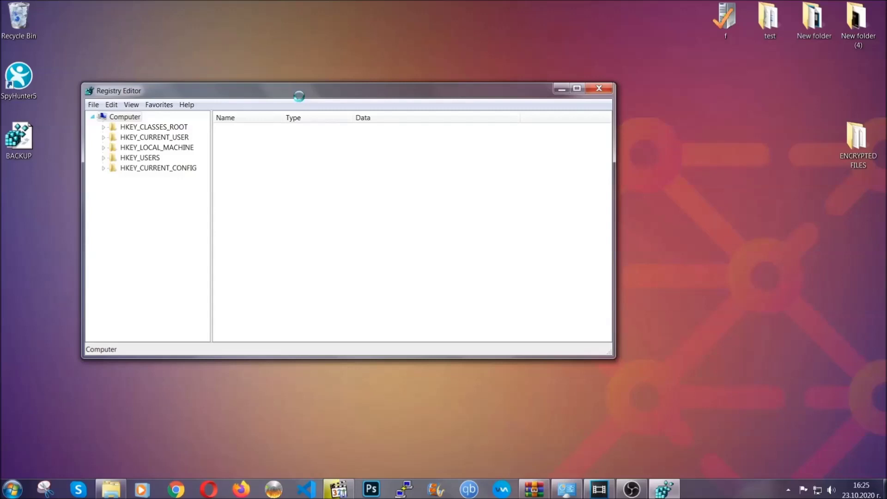
pyautogui.moveTo(299, 96); pyautogui.dragTo(386, 125)
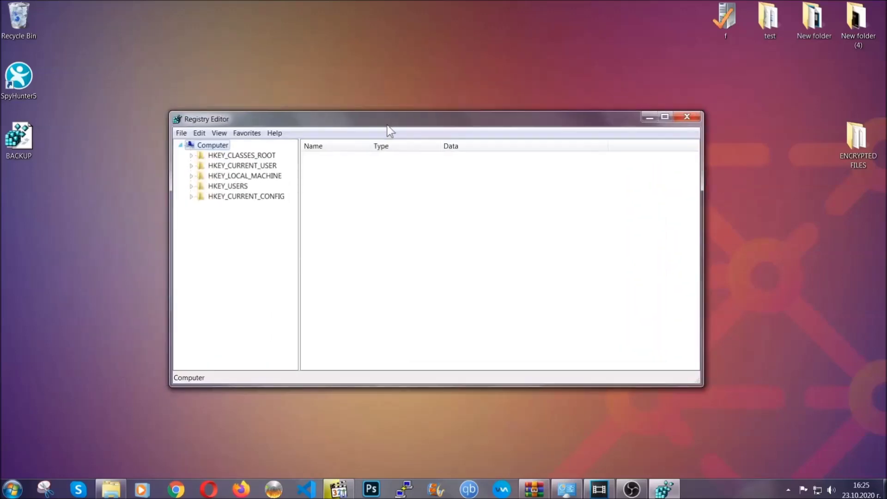
# Use Find (Ctrl+F) for 'RunOnce' to reach HKEY_CURRENT_USER\...\CurrentVersion\RunOnce.
pyautogui.click(180, 135)
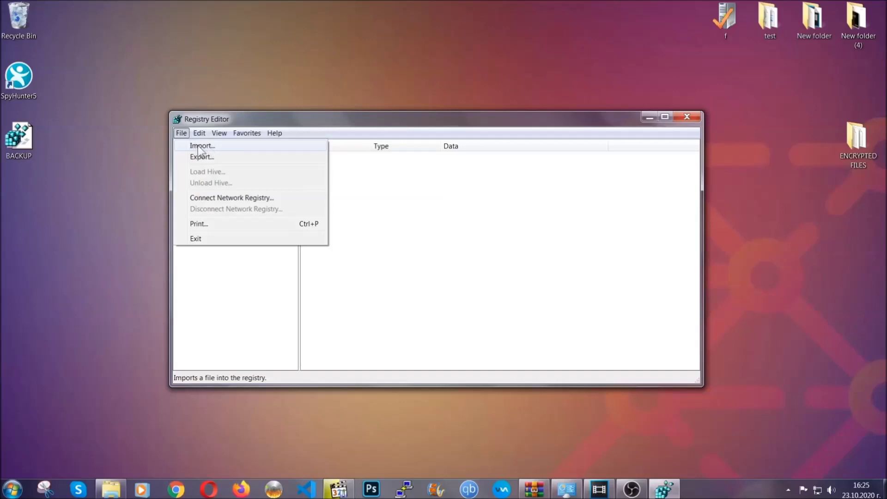
pyautogui.click(182, 134)
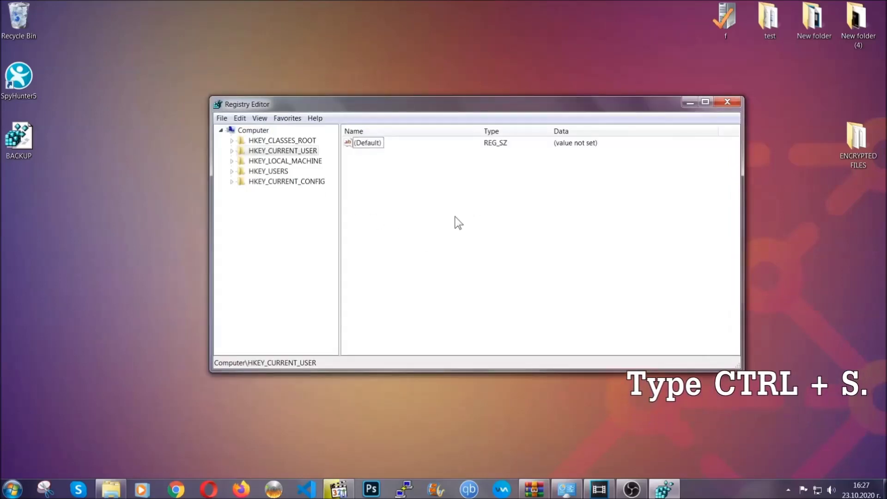
pyautogui.hotkey('ctrl', 'f')
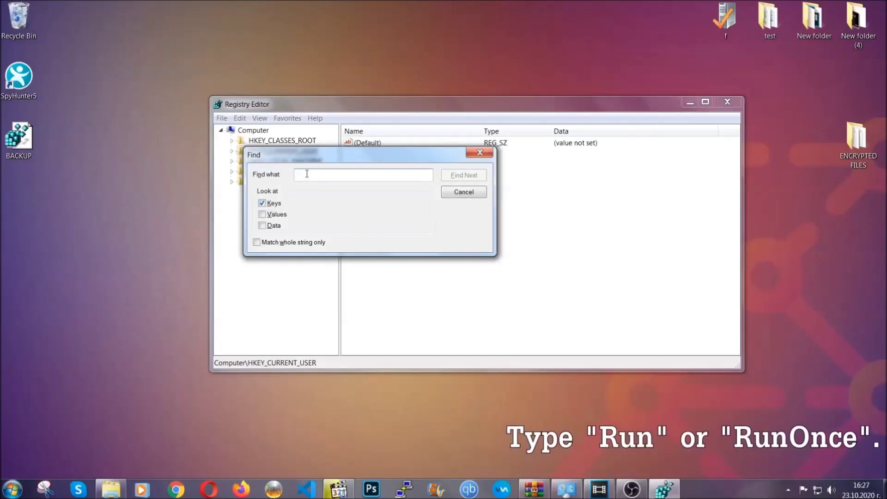
pyautogui.write('RunO')
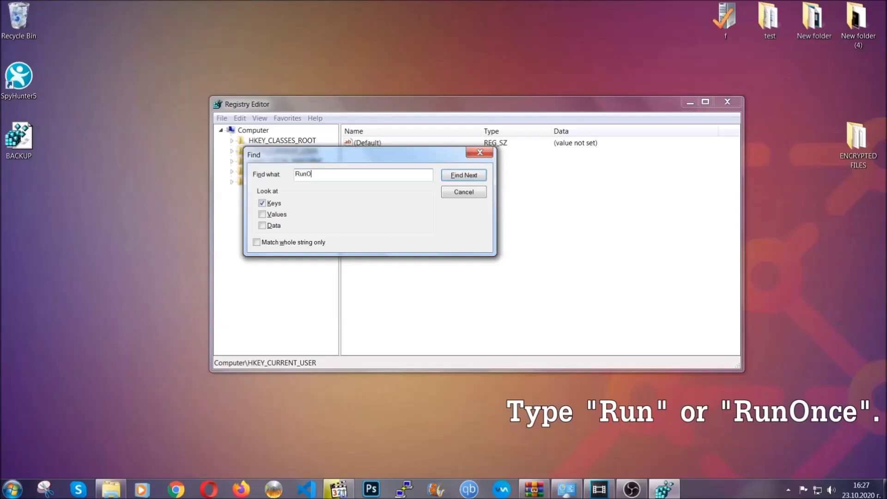
pyautogui.write('nce')
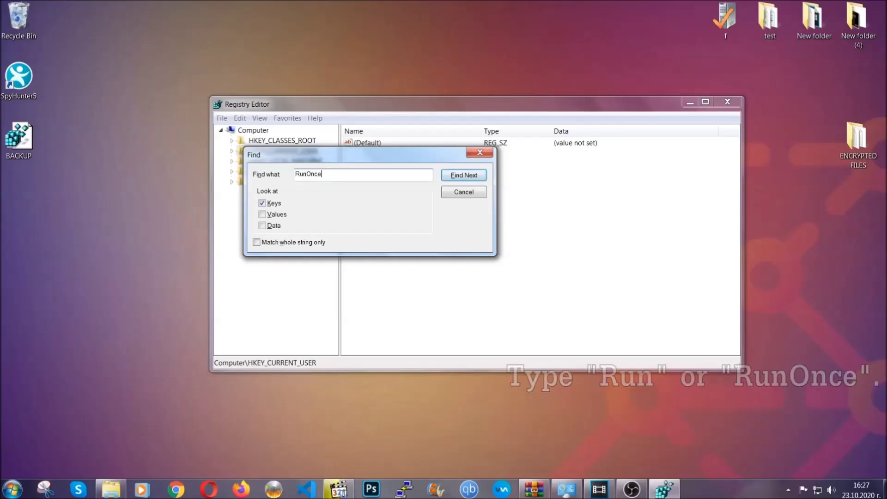
pyautogui.click(475, 180)
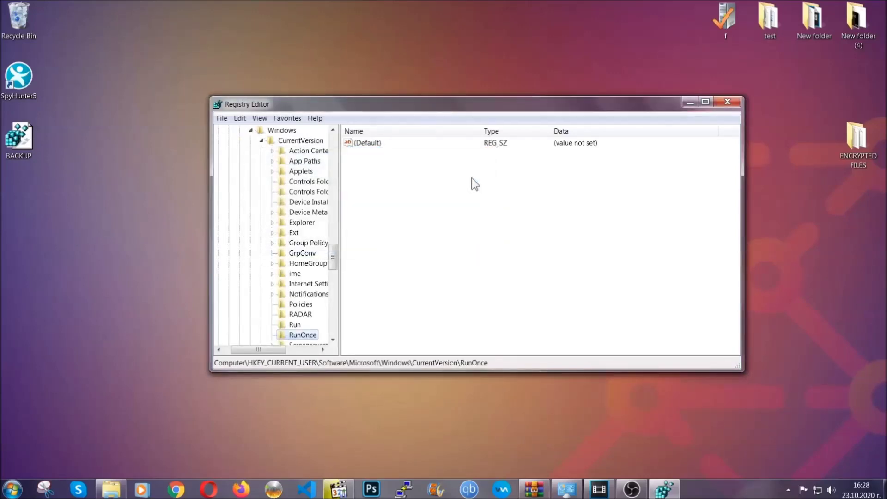
# Select the Run key and delete its THE VIRUS value, confirming the deletion.
pyautogui.moveTo(338, 251); pyautogui.dragTo(333, 264)
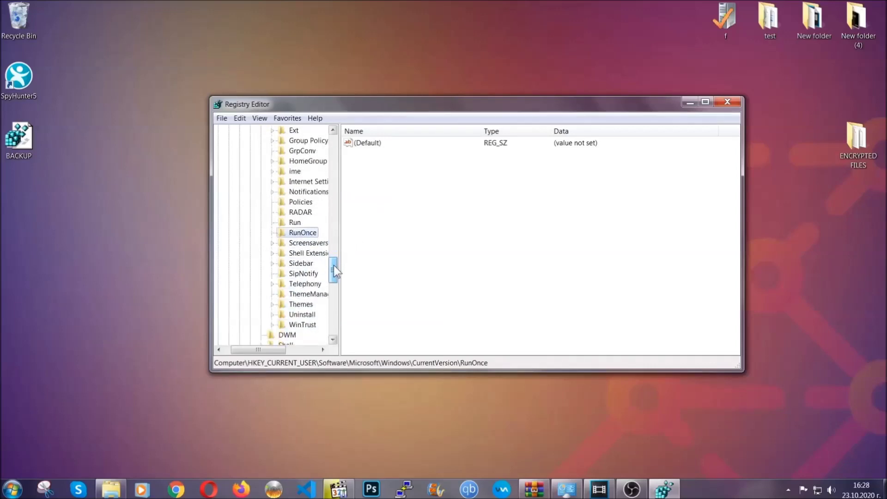
pyautogui.click(295, 222)
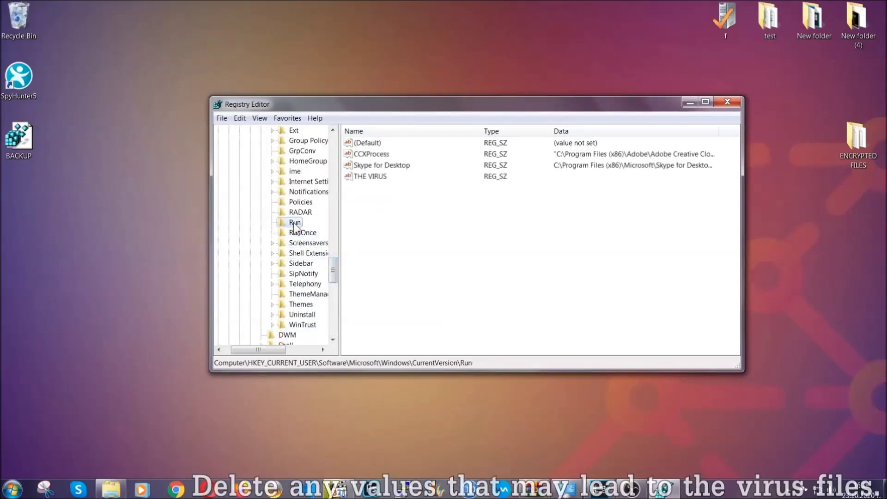
pyautogui.click(364, 177)
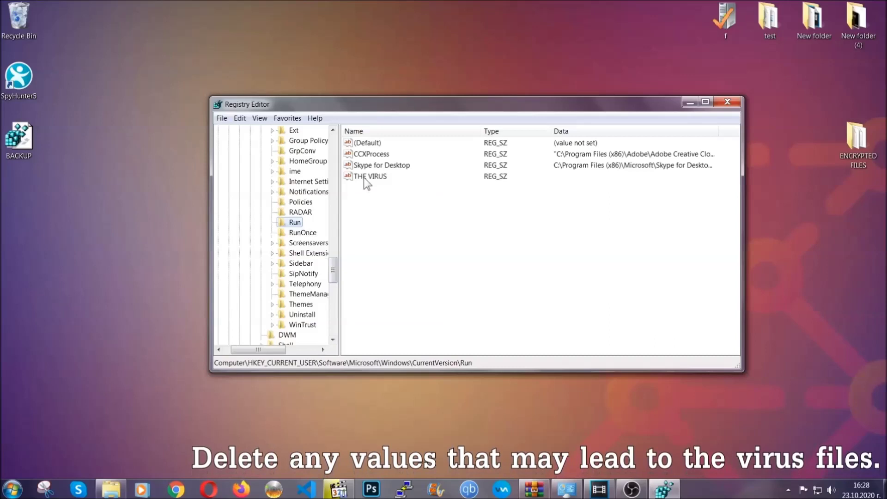
pyautogui.rightClick(365, 179)
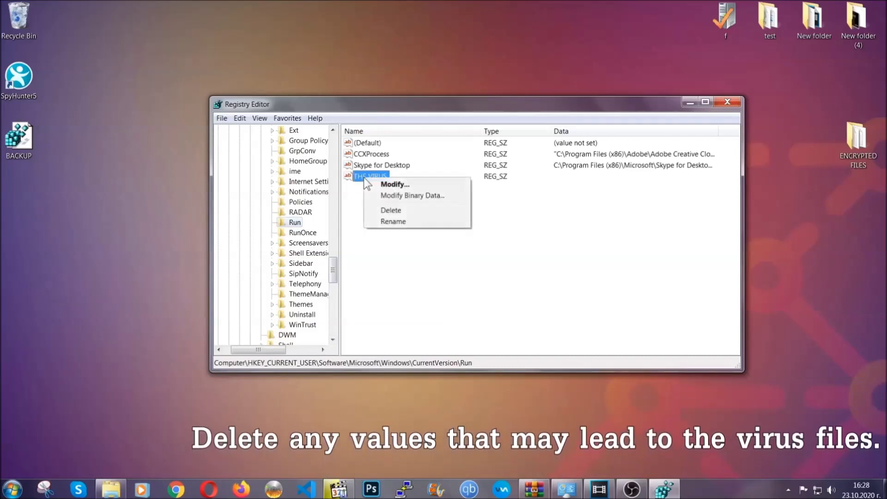
pyautogui.click(381, 210)
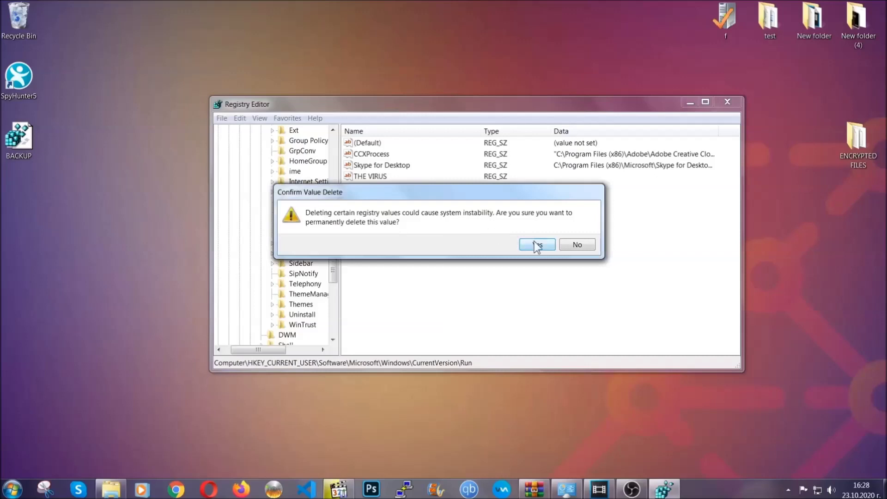
pyautogui.click(537, 245)
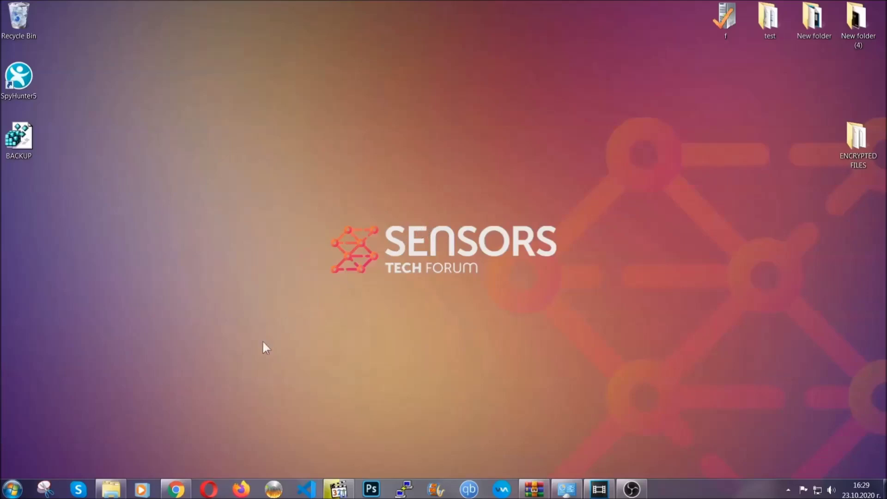
# In Chrome's recovery article, scroll down and expand Method 2 - Restore Data via Windows Backup.
pyautogui.click(176, 491)
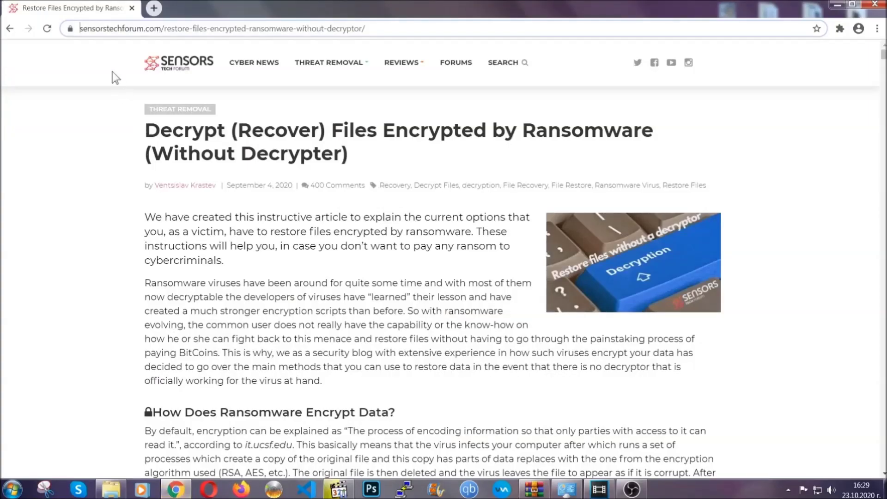
pyautogui.moveTo(81, 28); pyautogui.dragTo(400, 32)
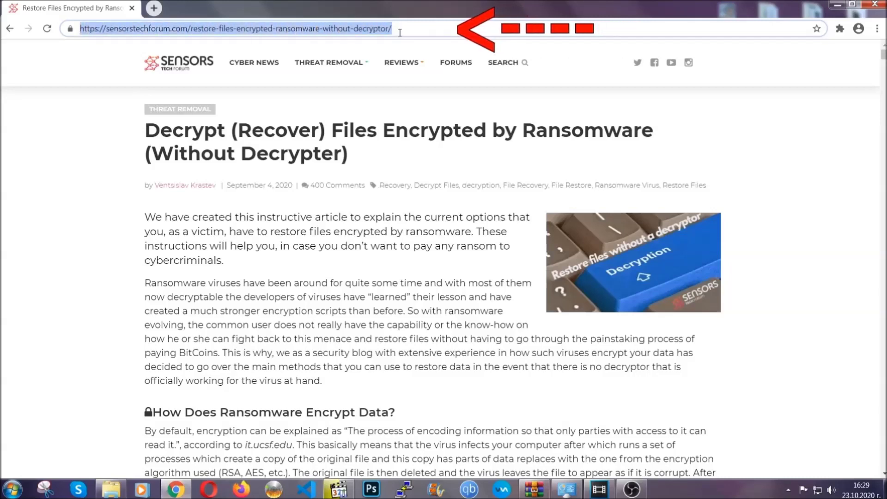
pyautogui.moveTo(401, 90)
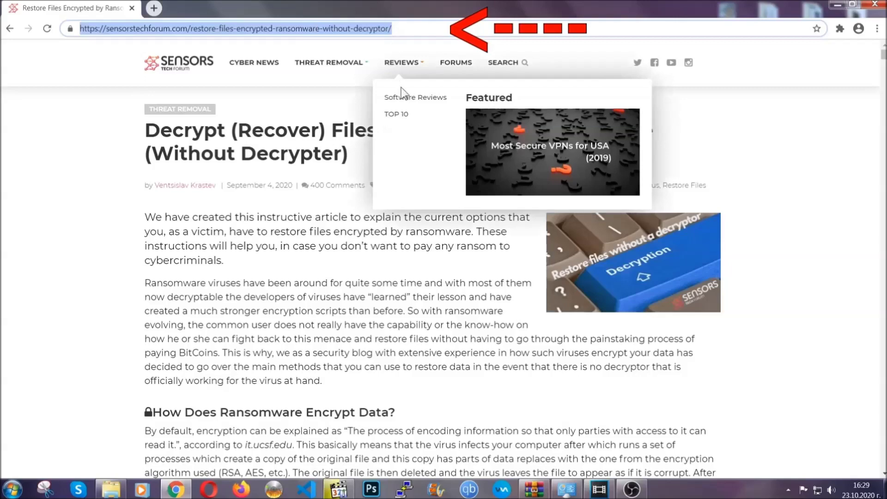
pyautogui.scroll(-5, 456, 252)
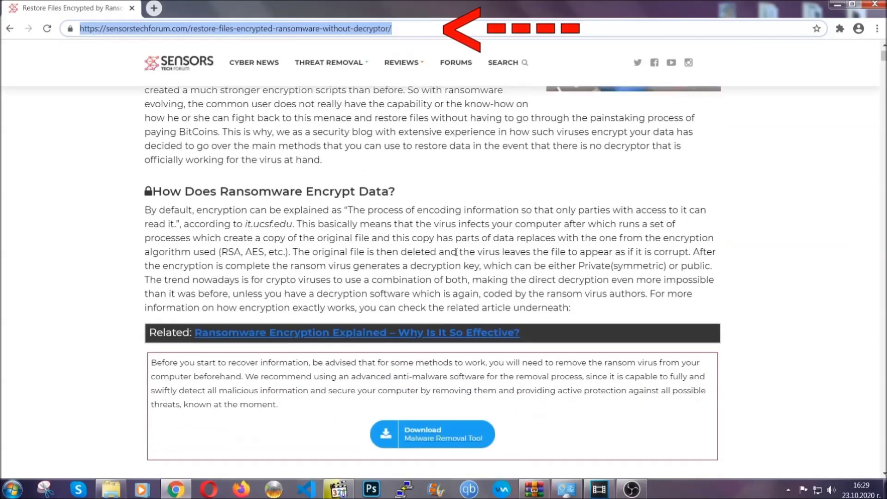
pyautogui.scroll(-6, 456, 252)
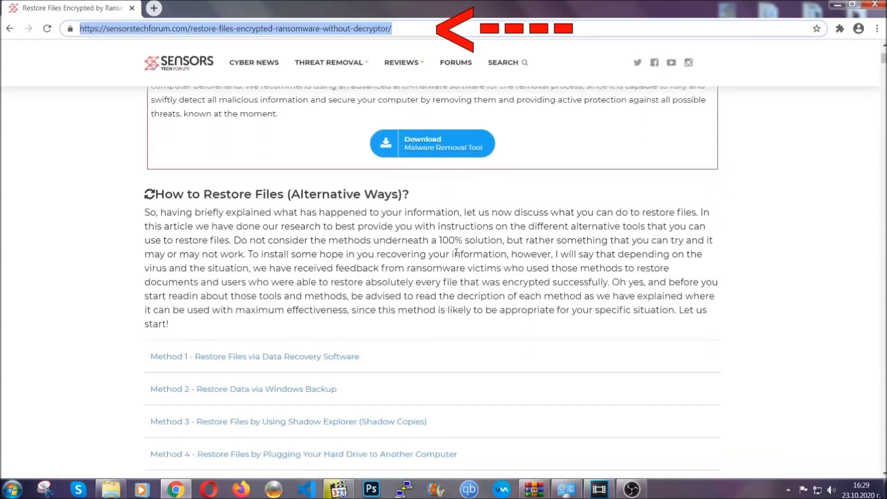
pyautogui.scroll(-1, 456, 252)
pyautogui.scroll(-3, 457, 254)
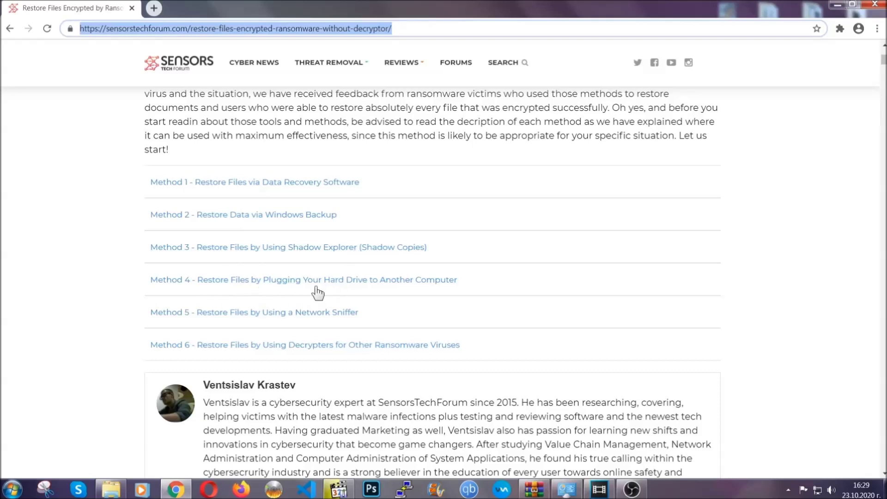
pyautogui.click(277, 214)
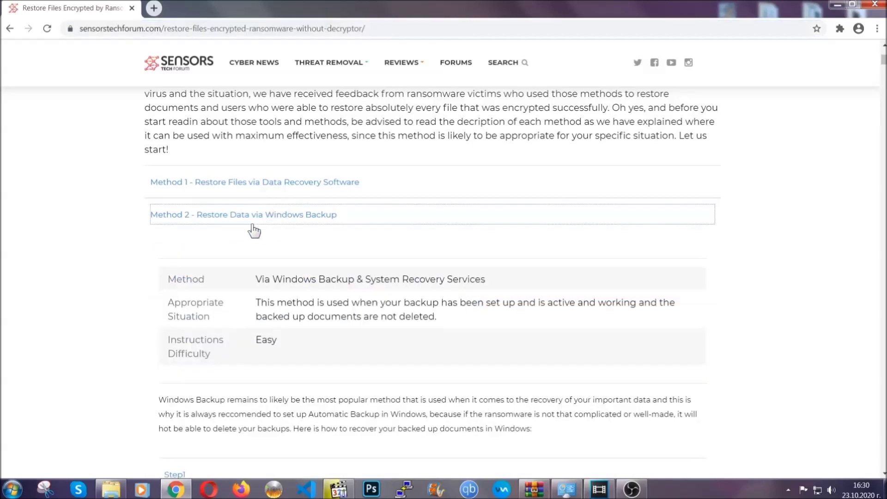
# Expand Step1, Step2 and Step3 of the Windows Backup instructions.
pyautogui.moveTo(258, 276); pyautogui.dragTo(312, 345)
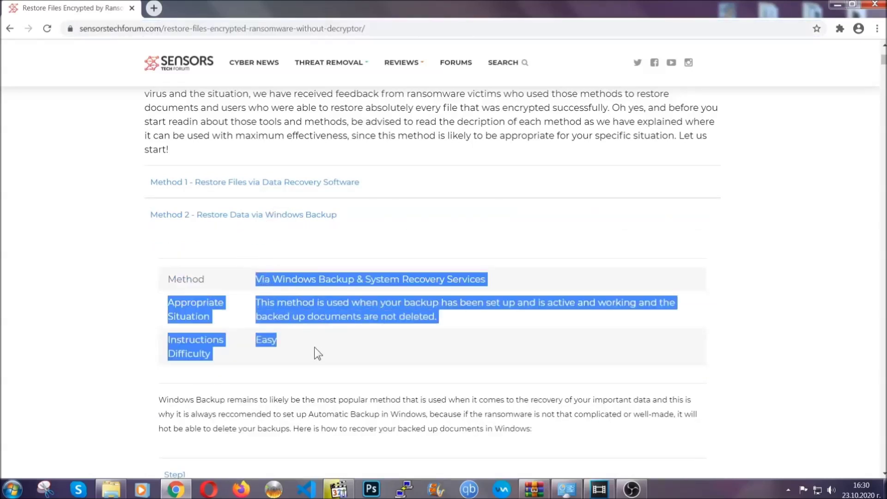
pyautogui.click(315, 347)
pyautogui.scroll(-3, 318, 345)
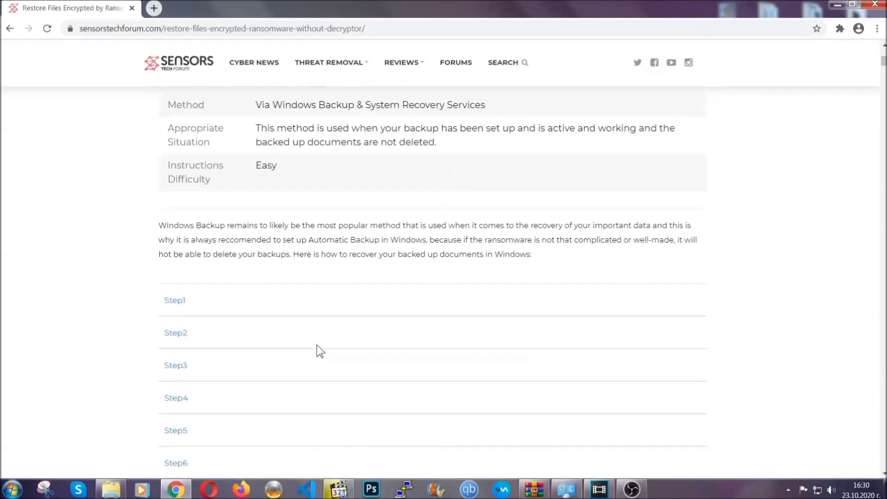
pyautogui.scroll(-1, 317, 345)
pyautogui.click(182, 243)
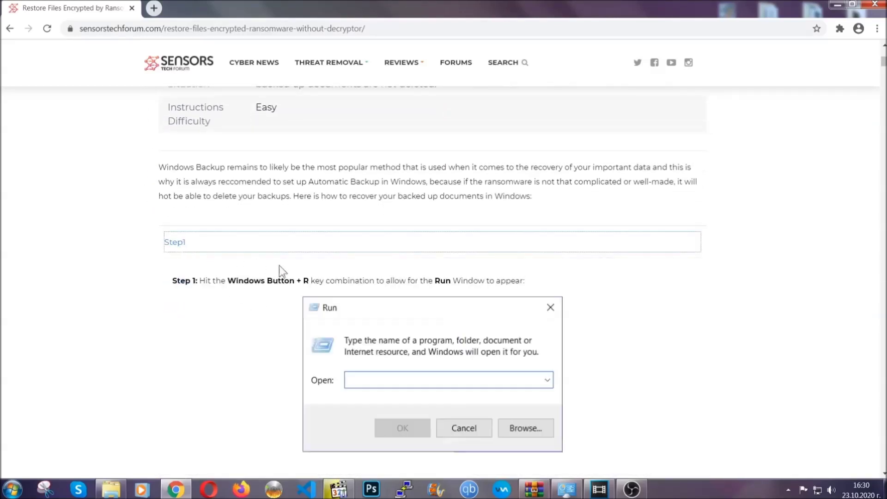
pyautogui.scroll(-4, 415, 287)
pyautogui.click(207, 288)
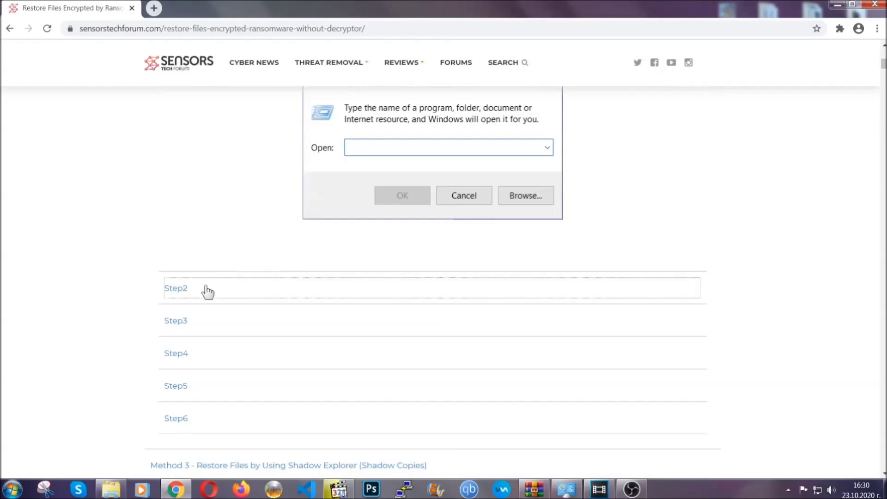
pyautogui.scroll(-4, 370, 294)
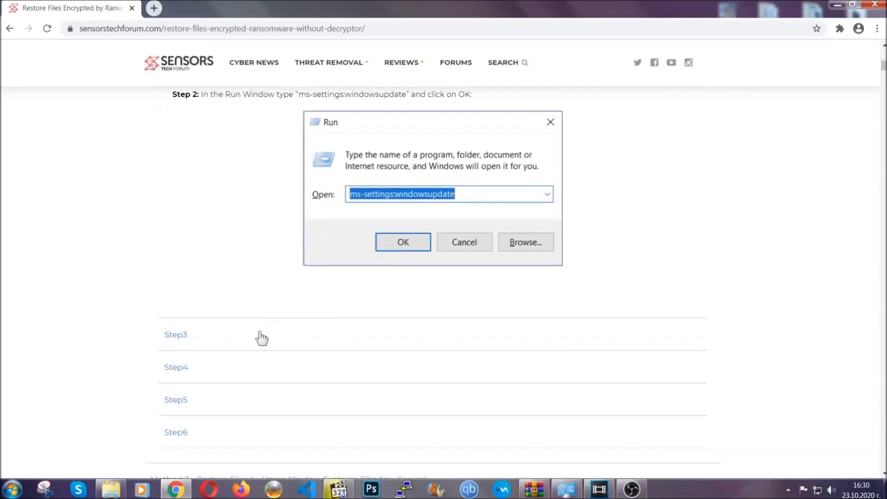
pyautogui.click(261, 338)
# Scroll through the expanded steps, then minimise Chrome to show the desktop.
pyautogui.scroll(-3, 392, 317)
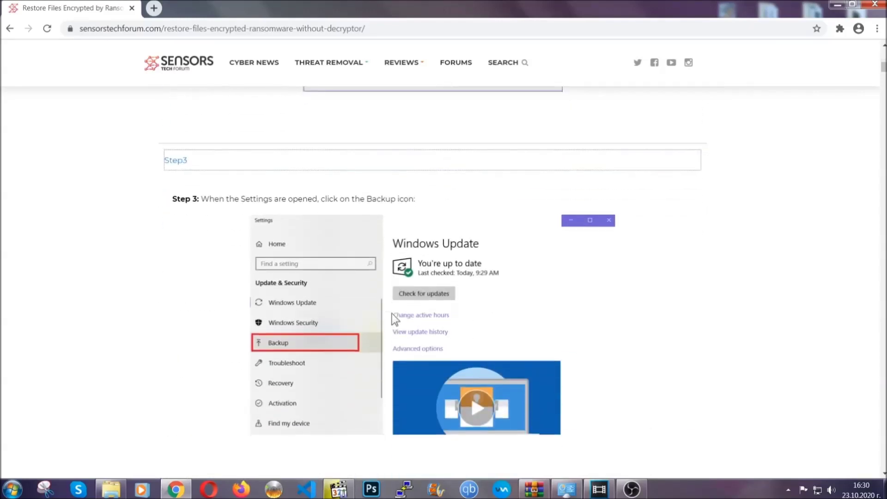
pyautogui.scroll(-2, 392, 313)
pyautogui.scroll(-2, 390, 316)
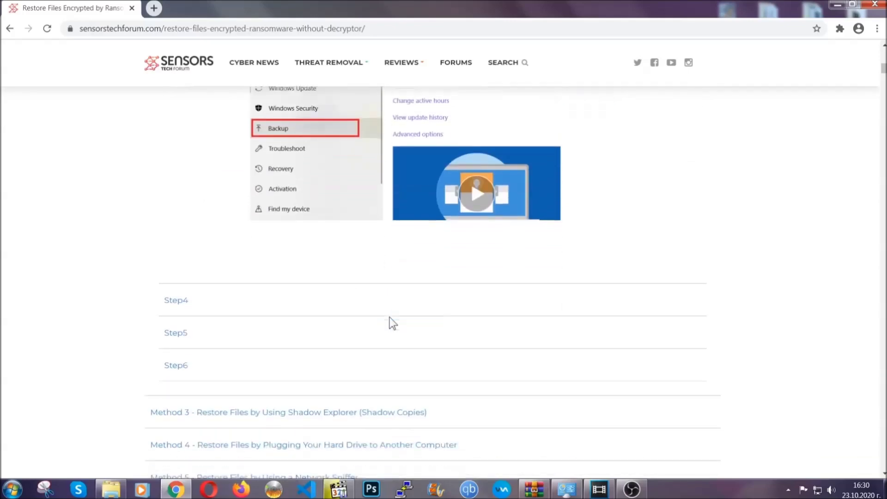
pyautogui.scroll(-6, 389, 317)
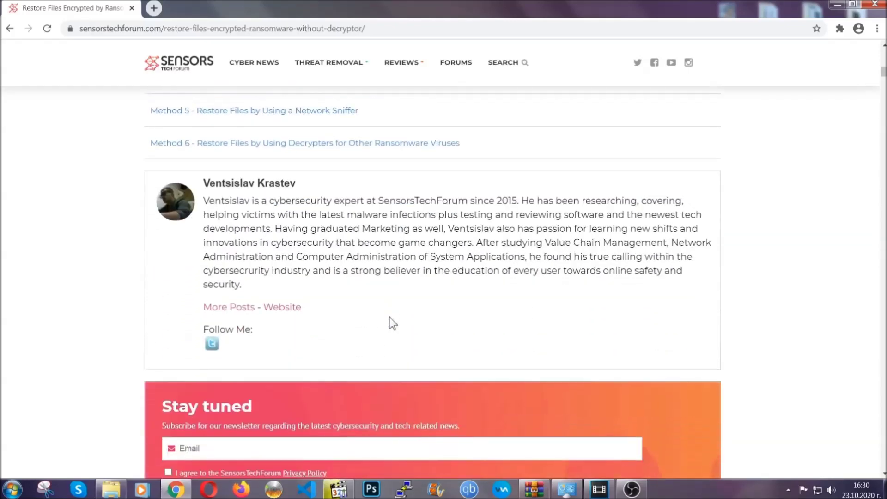
pyautogui.scroll(15, 390, 317)
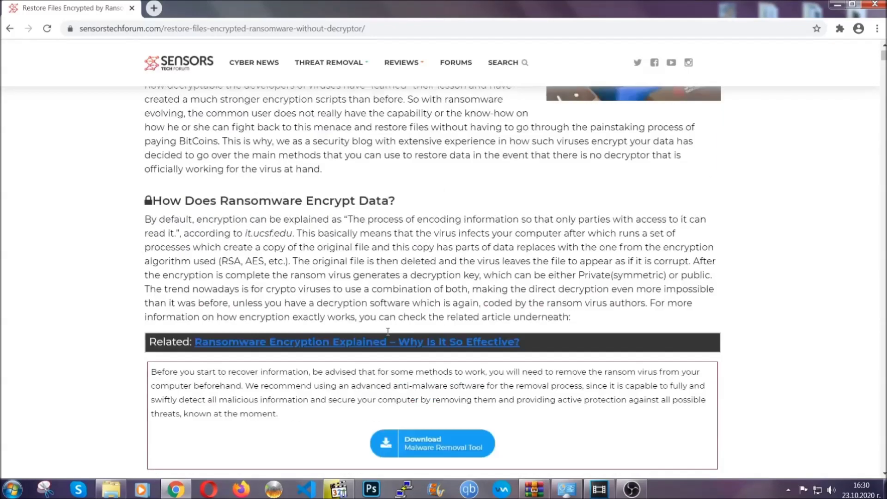
pyautogui.scroll(4, 388, 331)
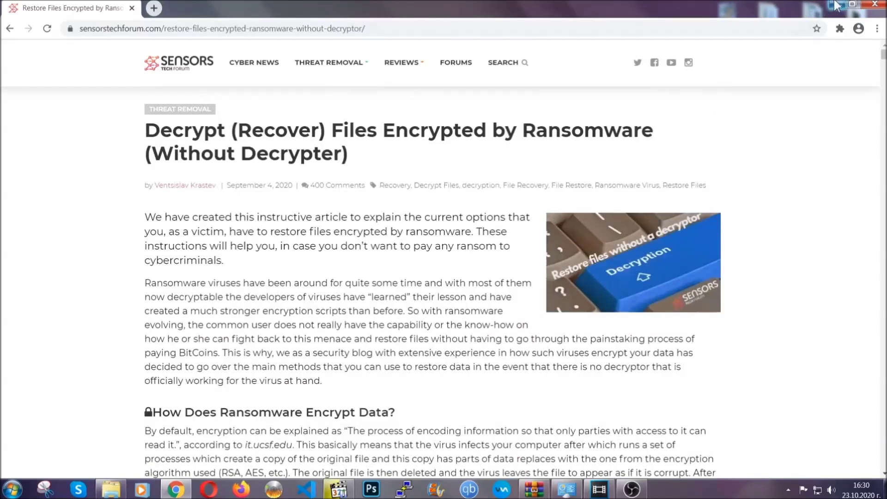
pyautogui.click(837, 4)
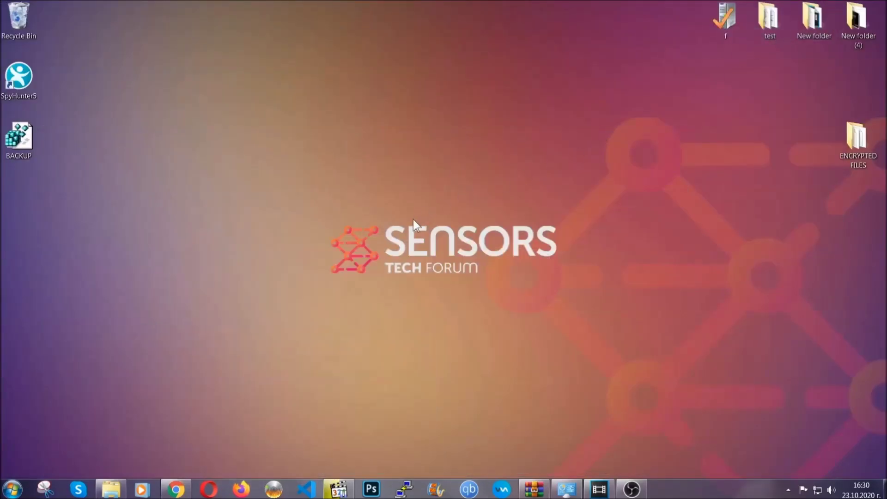